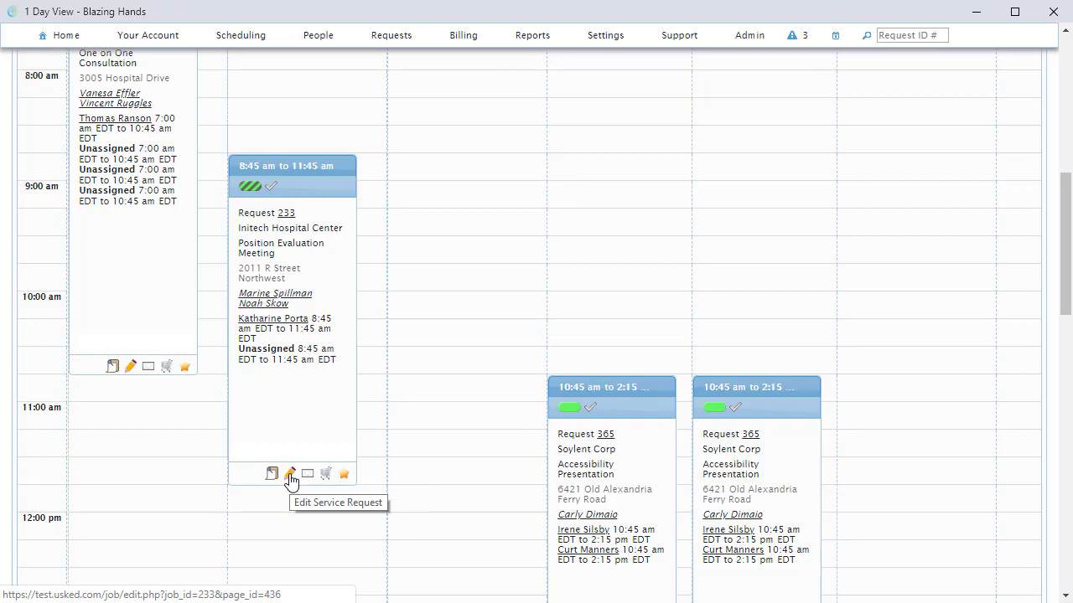
# Step: Open service request 233 for editing and go to its Service Providers section
pyautogui.click(289, 475)
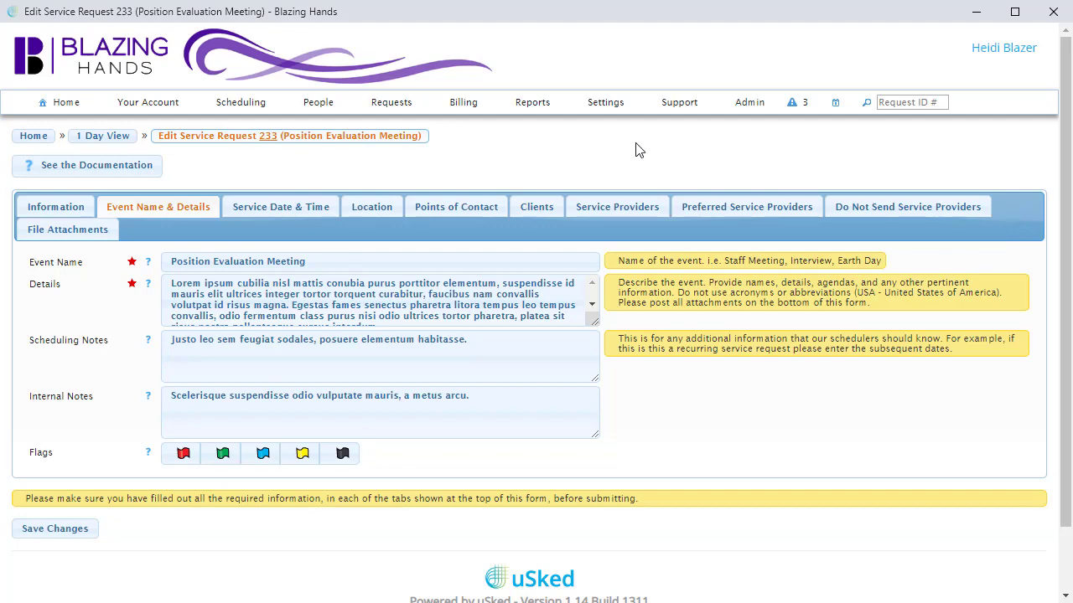
pyautogui.click(643, 209)
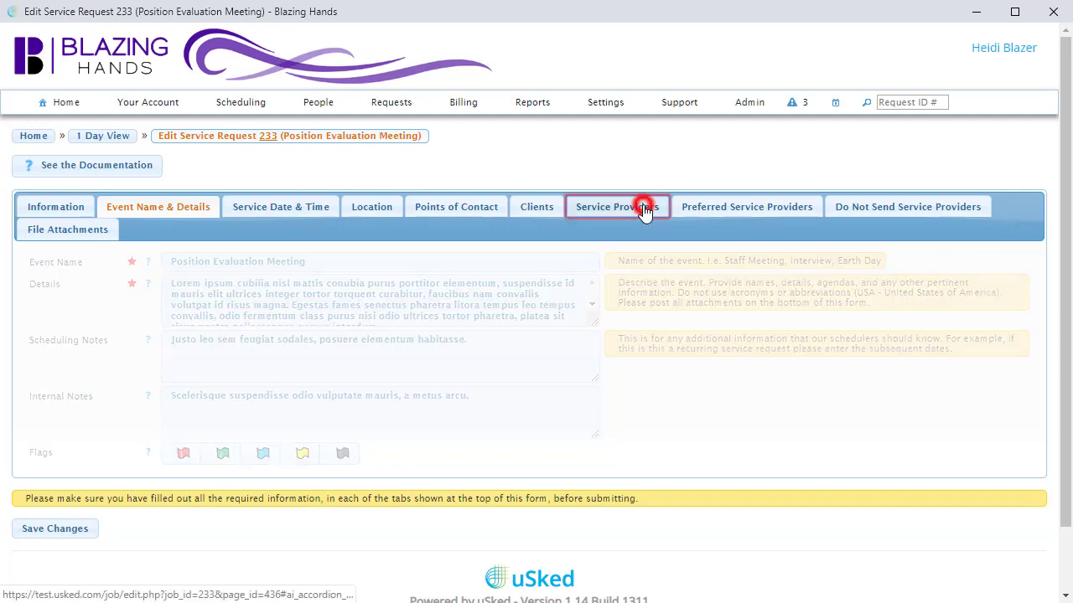
pyautogui.moveTo(1064, 290); pyautogui.dragTo(1066, 437)
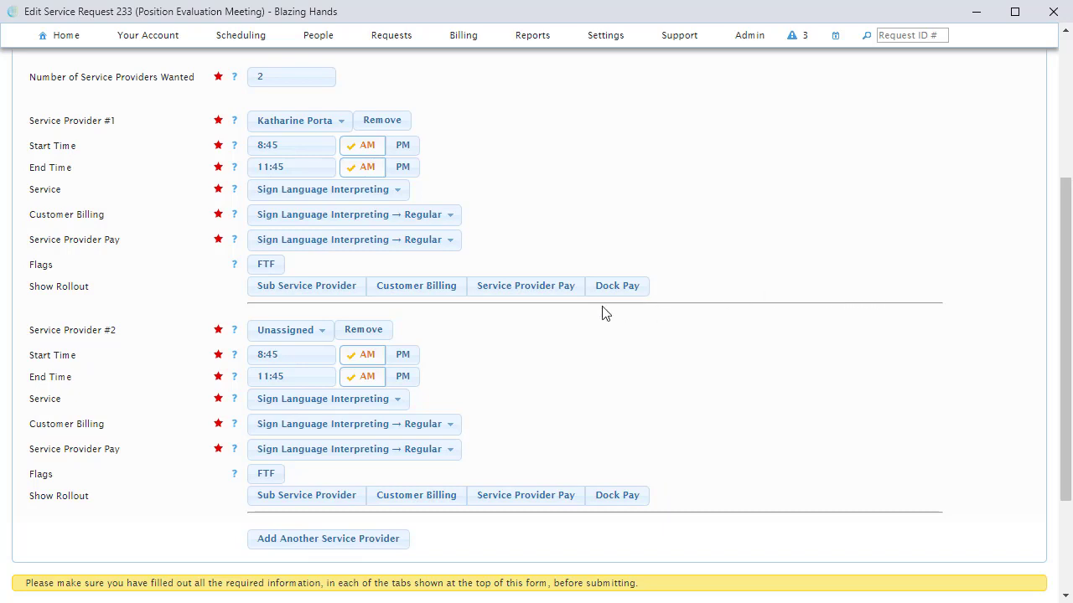
# Step: Expand Service Provider #1's customer billing, waive fees, and set a 15 percent discount adjustment to be billed
pyautogui.click(439, 287)
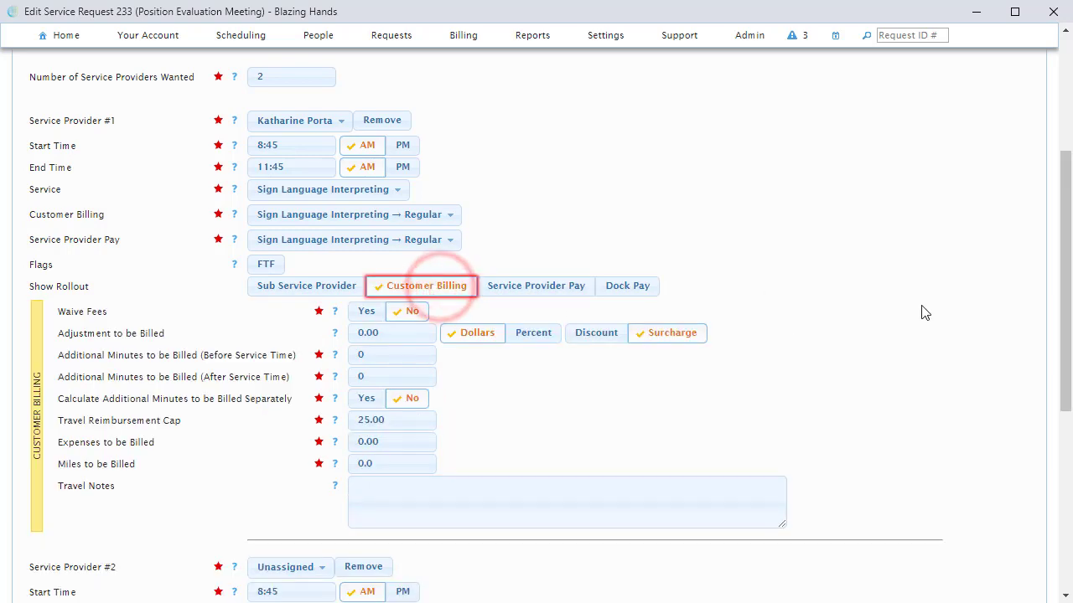
pyautogui.moveTo(1064, 294); pyautogui.dragTo(1064, 337)
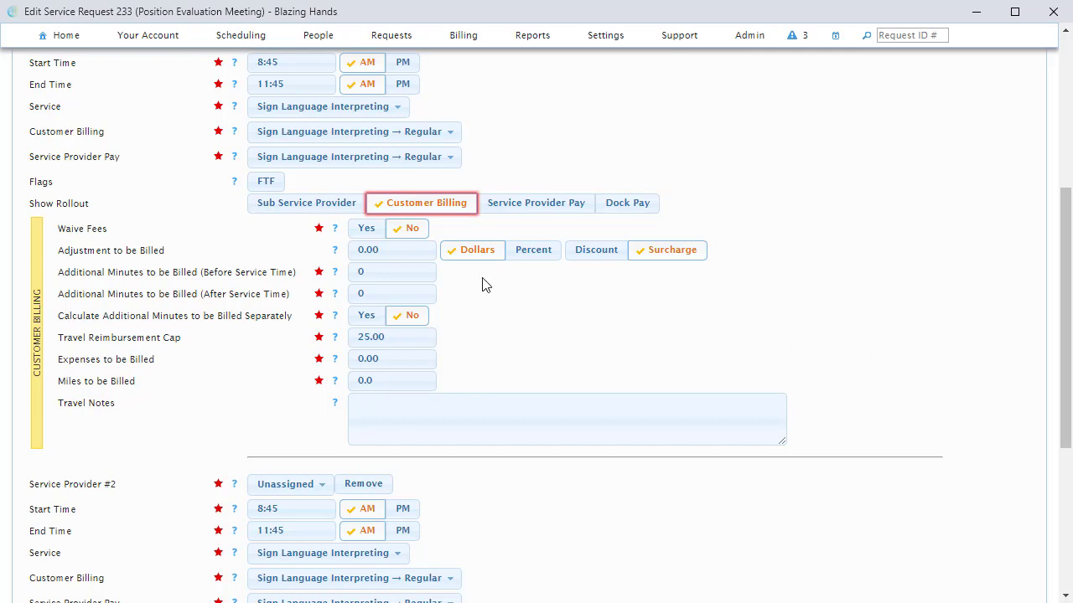
pyautogui.click(365, 229)
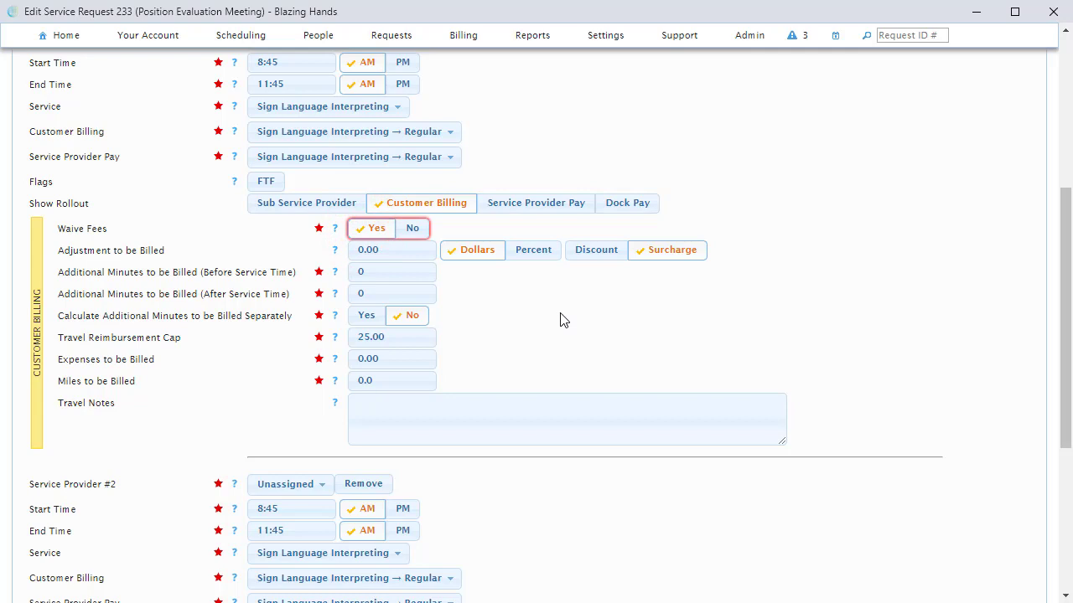
pyautogui.click(410, 251)
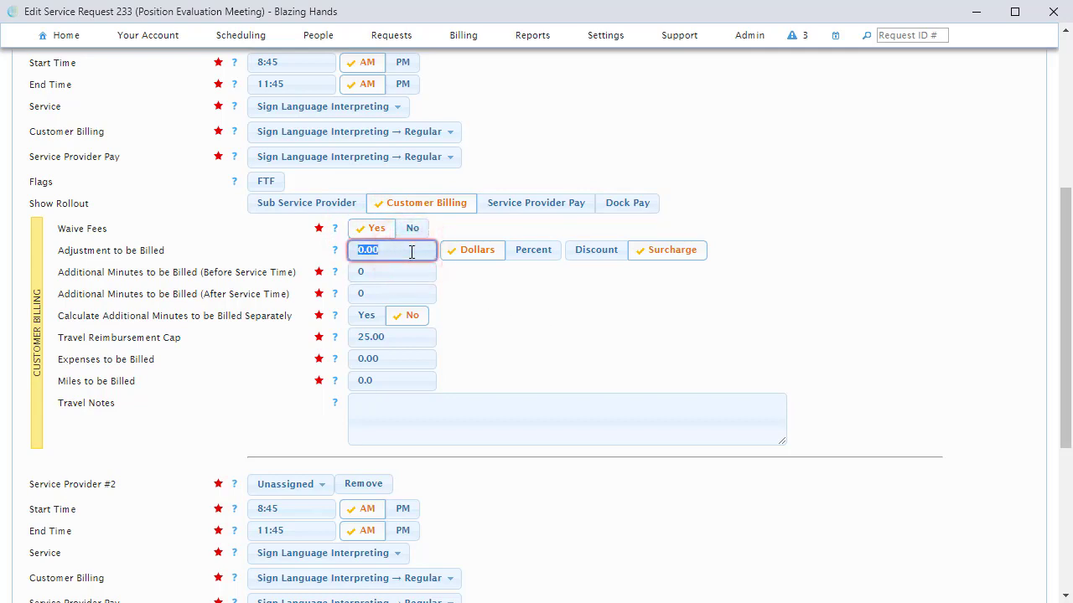
pyautogui.write('15')
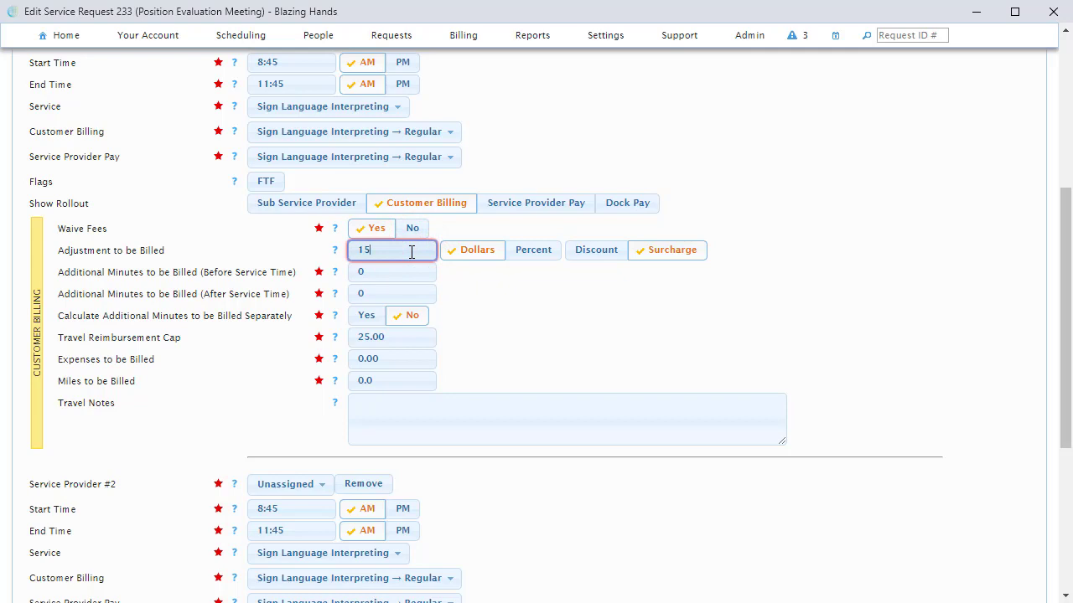
pyautogui.click(514, 250)
pyautogui.click(616, 250)
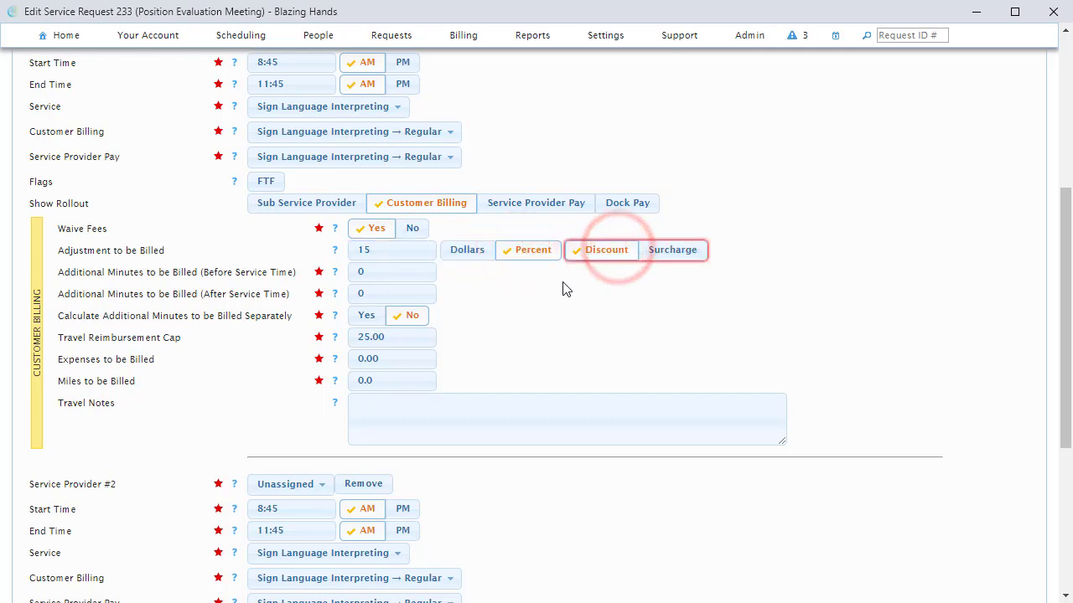
# Step: Set additional billed minutes to 10 before and 10 after service, and miles to be billed to 5
pyautogui.click(411, 272)
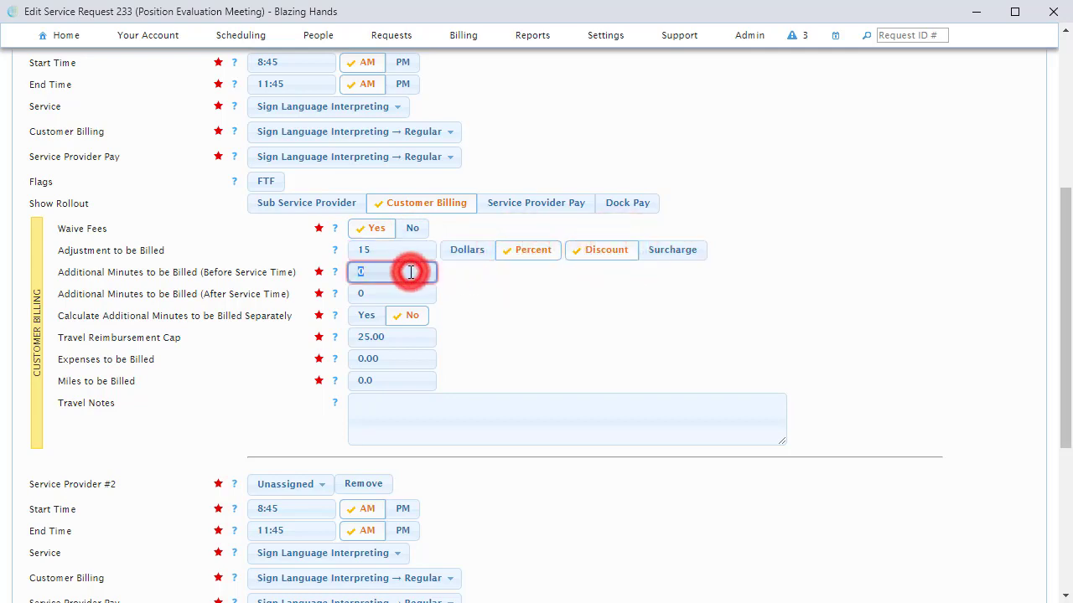
pyautogui.write('10')
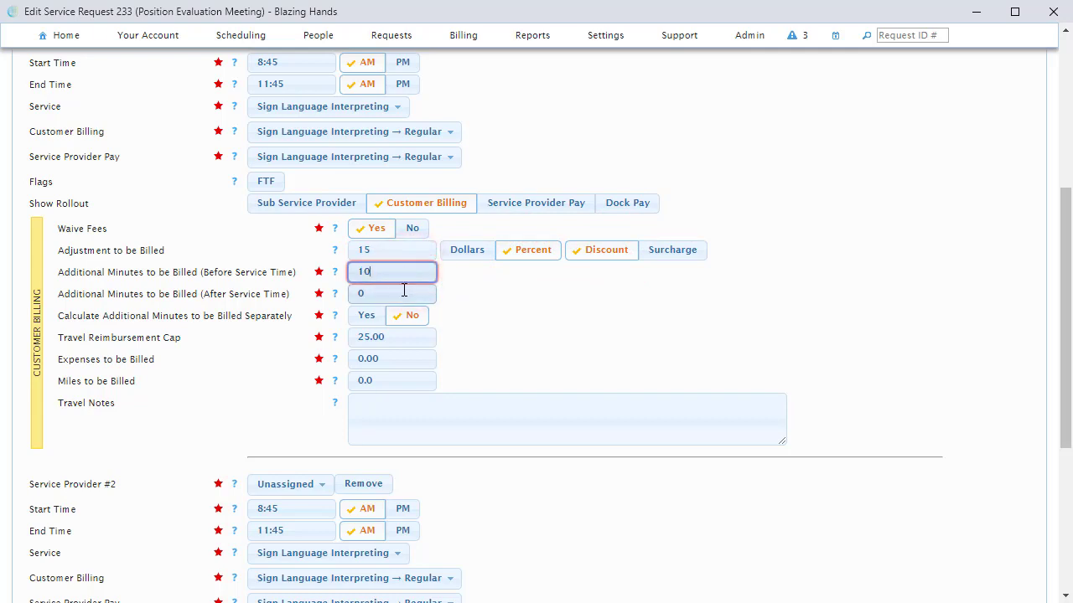
pyautogui.click(403, 291)
pyautogui.write('10')
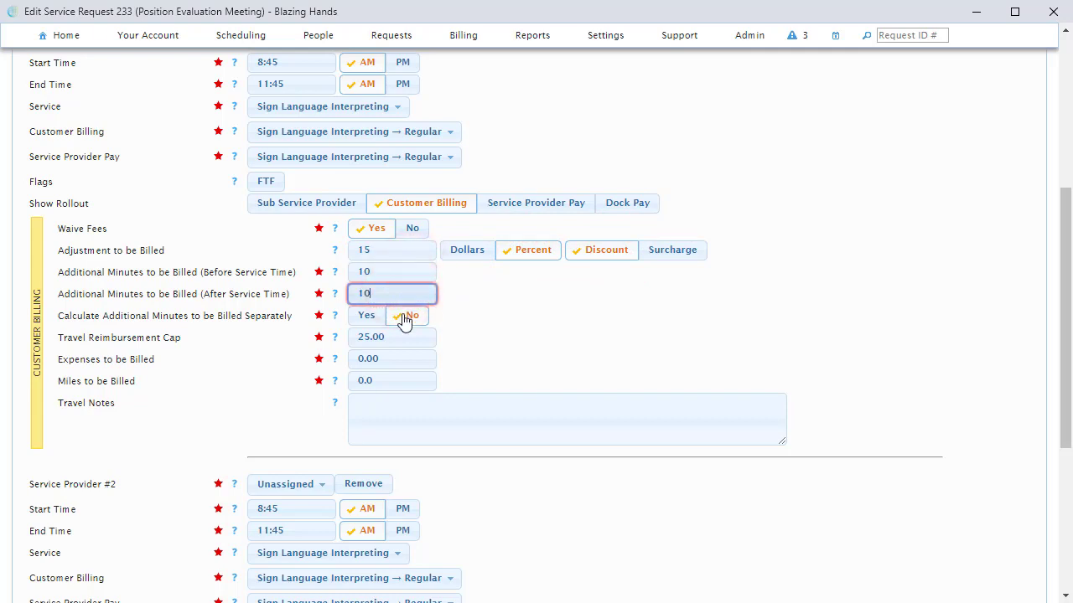
pyautogui.click(404, 381)
pyautogui.write('5')
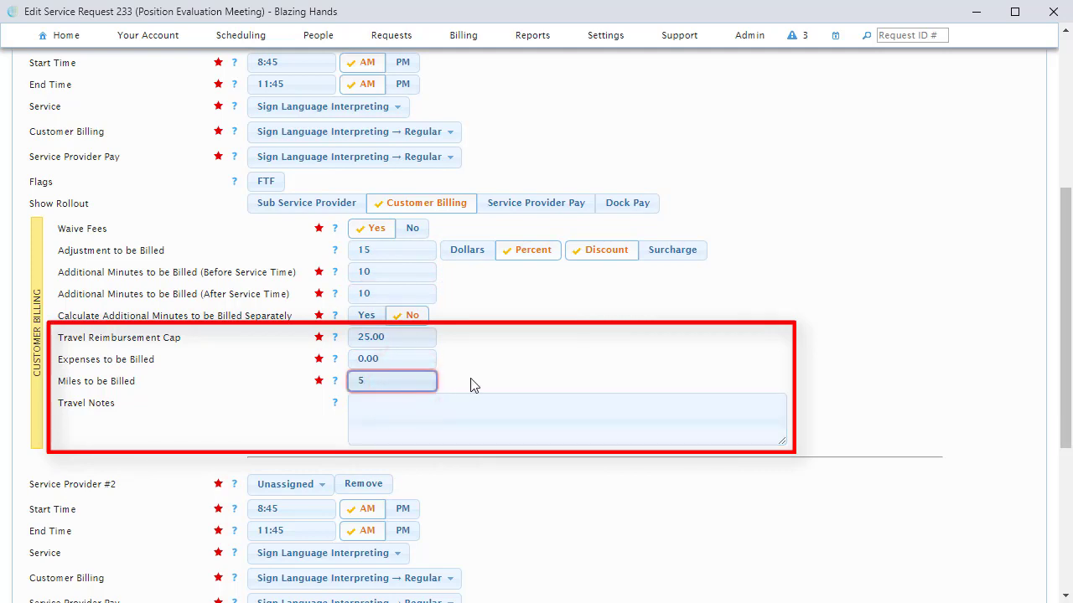
pyautogui.click(445, 209)
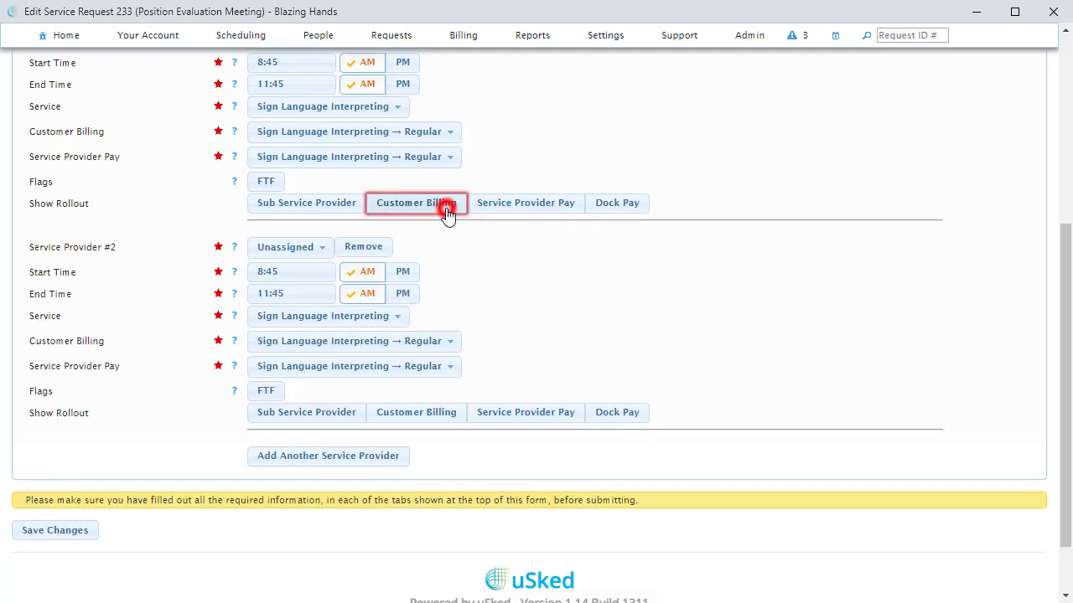
# Step: Expand Service Provider #1's pay settings, waive fees, and set a 15 percent discount adjustment to be paid
pyautogui.click(524, 209)
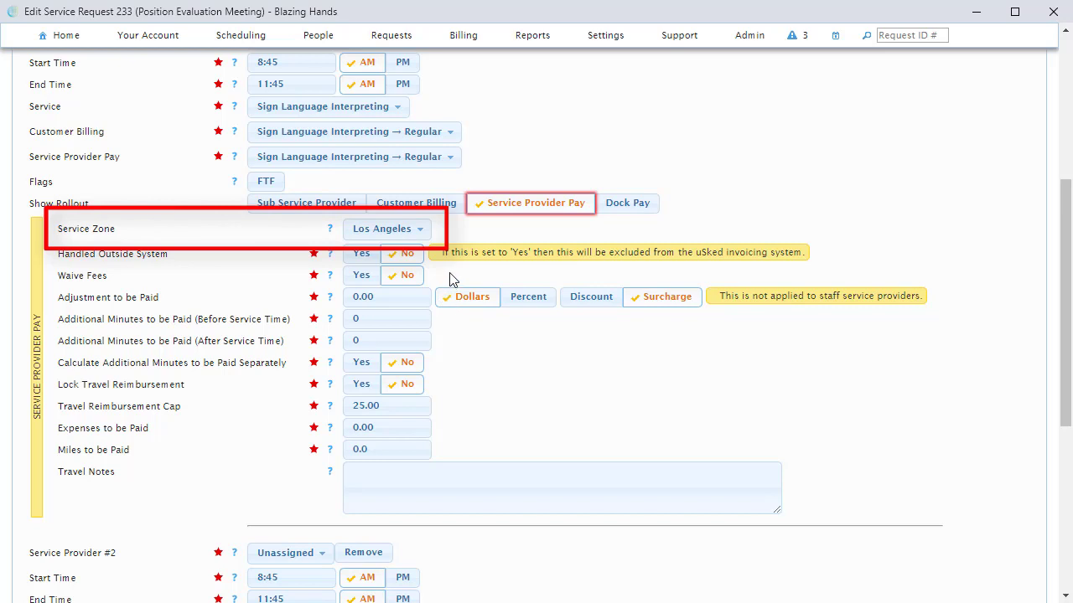
pyautogui.click(363, 275)
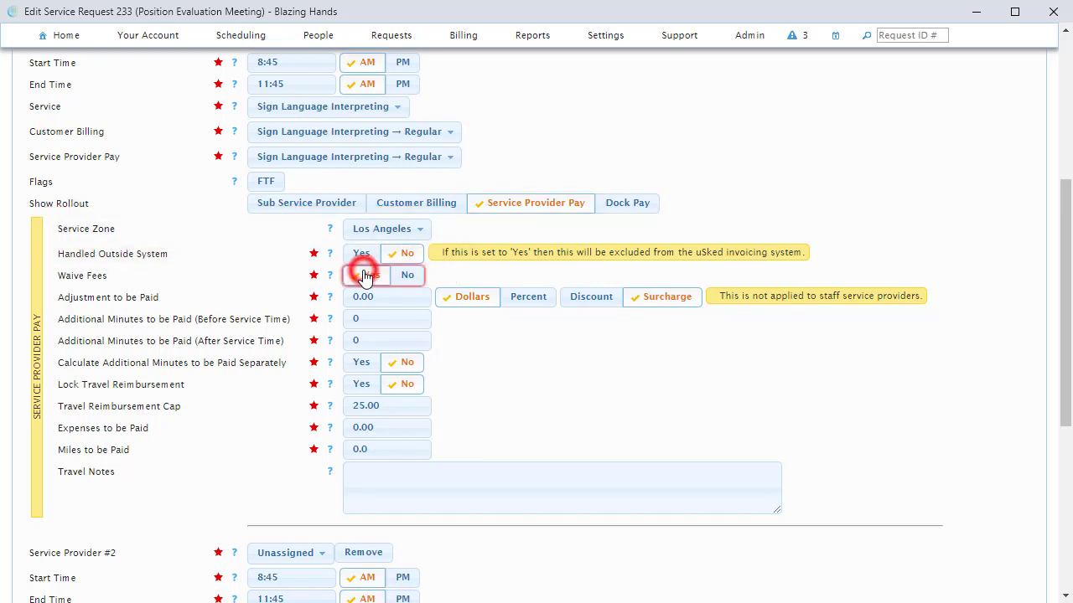
pyautogui.click(391, 294)
pyautogui.write('15')
pyautogui.click(520, 296)
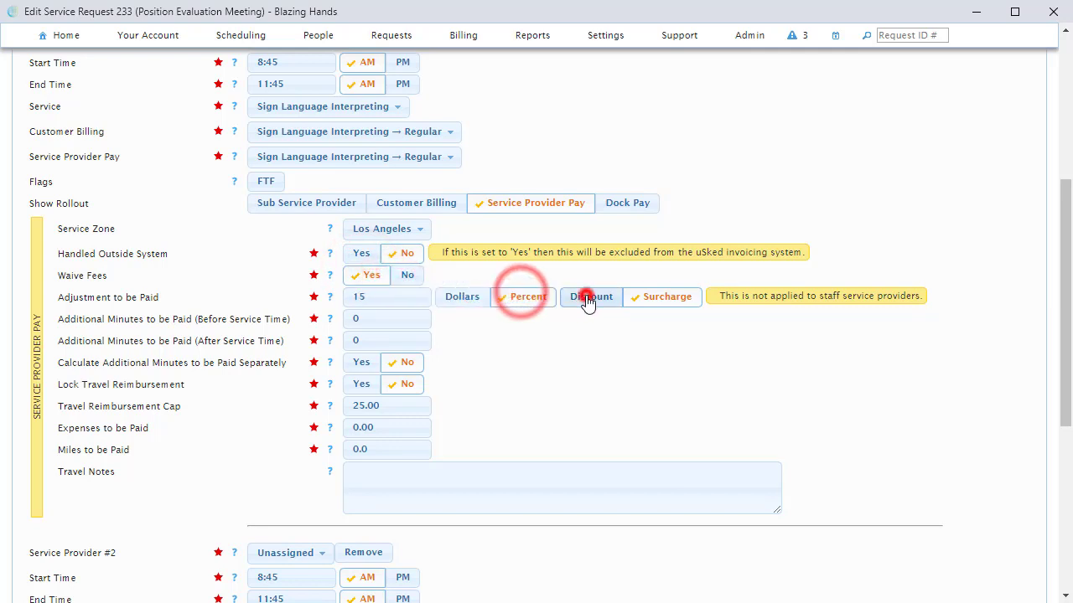
pyautogui.click(586, 299)
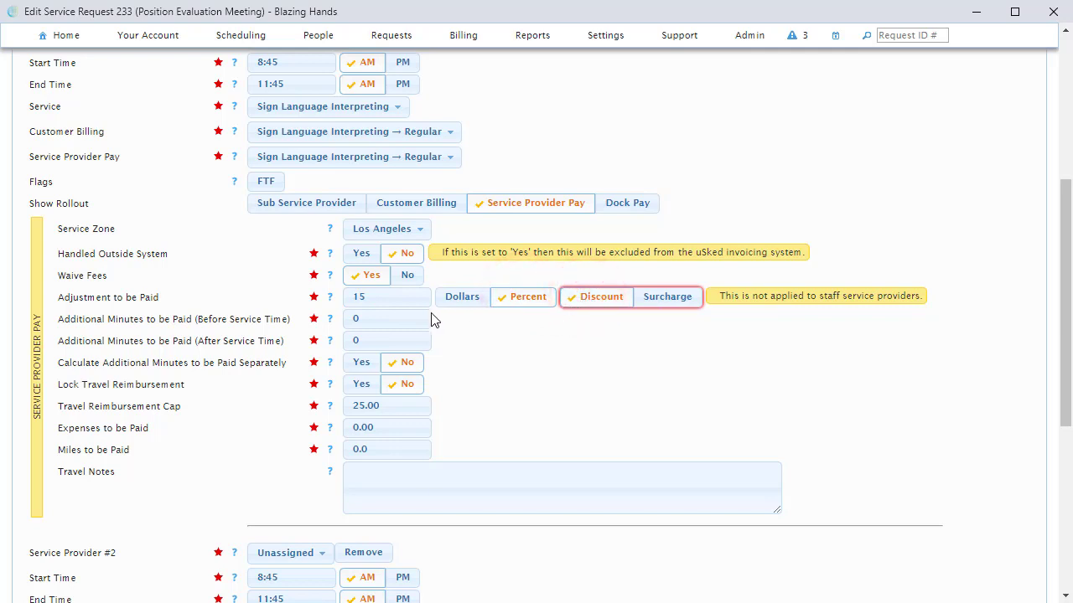
# Step: Set additional paid minutes to 15 before and 20 after service, and expenses to be paid to 30
pyautogui.click(392, 317)
pyautogui.write('15')
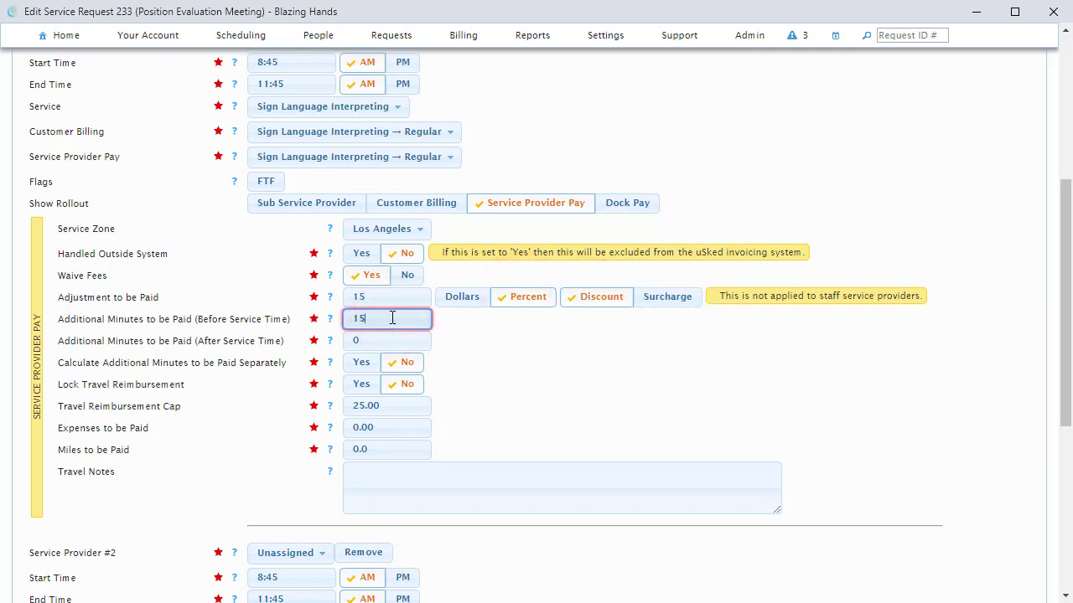
pyautogui.click(390, 340)
pyautogui.write('20')
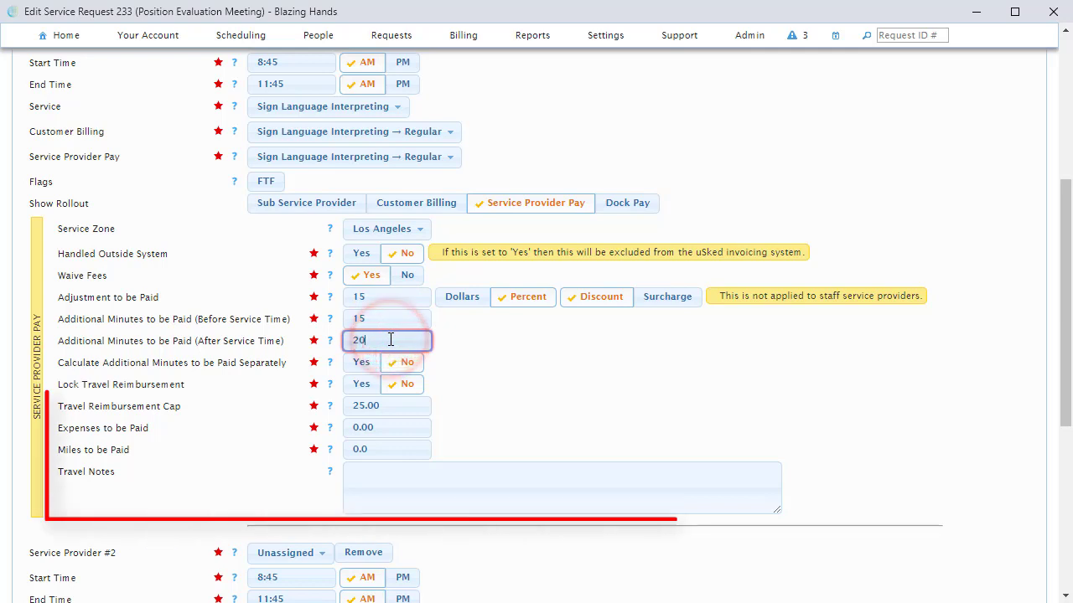
pyautogui.click(393, 427)
pyautogui.write('30')
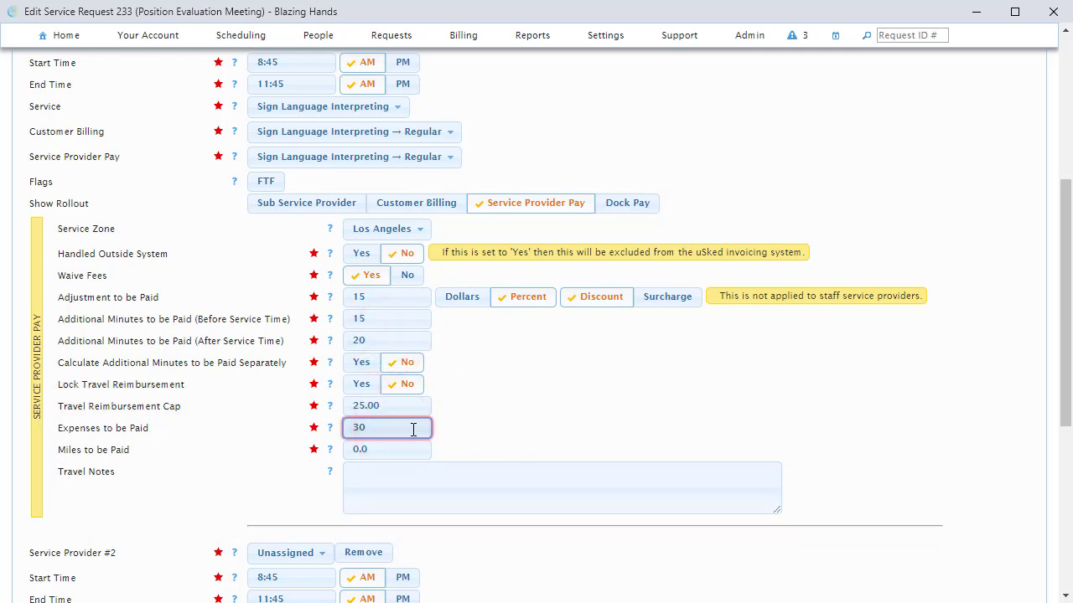
pyautogui.click(695, 417)
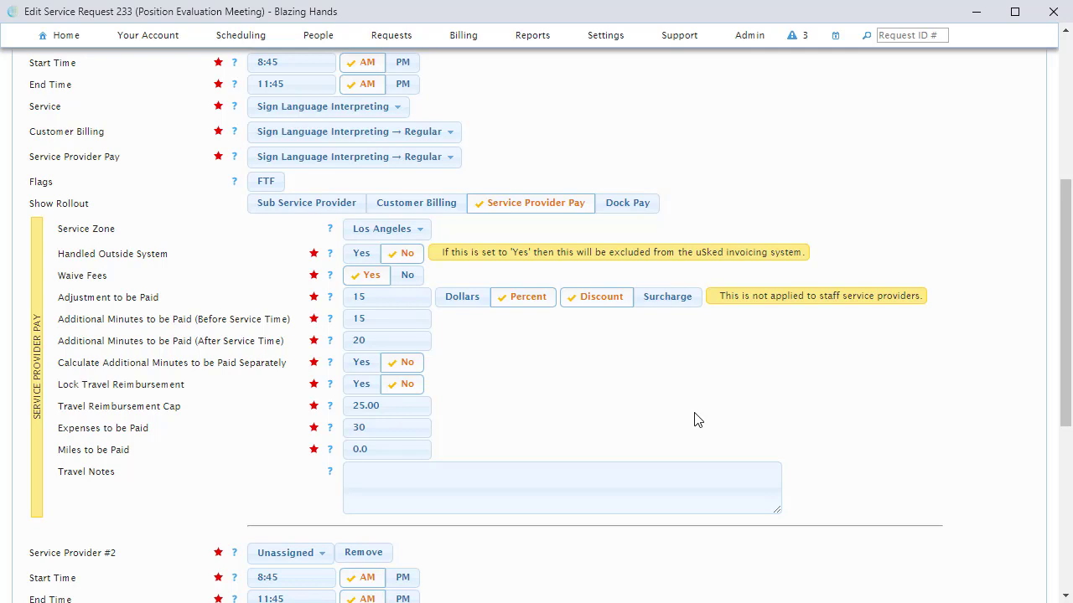
# Step: Expand Service Provider #1's dock pay settings, enable Dock Pay, and set minutes docked to 18
pyautogui.click(567, 204)
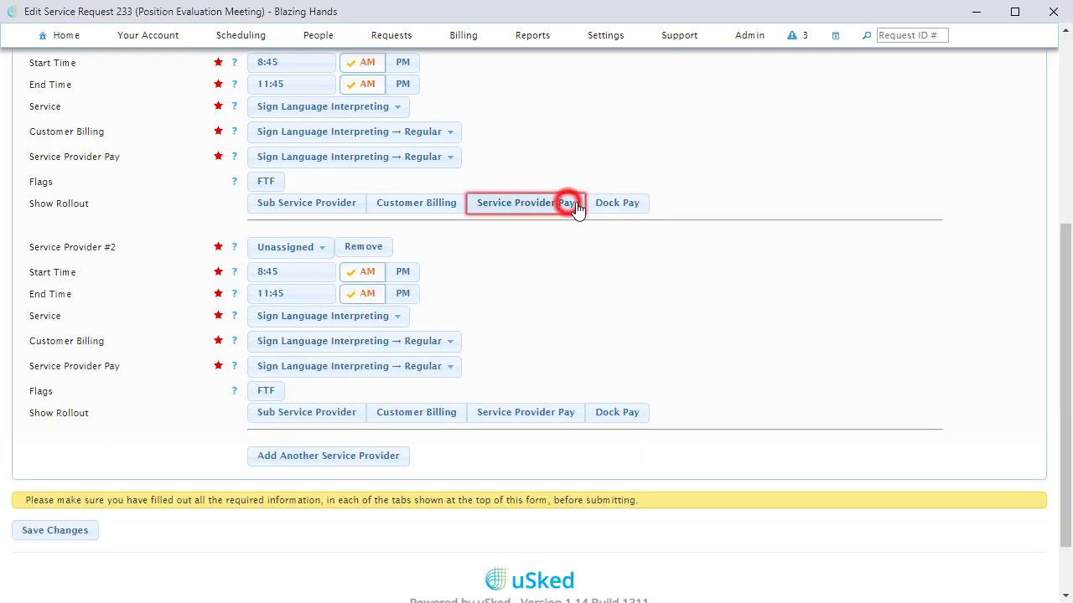
pyautogui.click(620, 210)
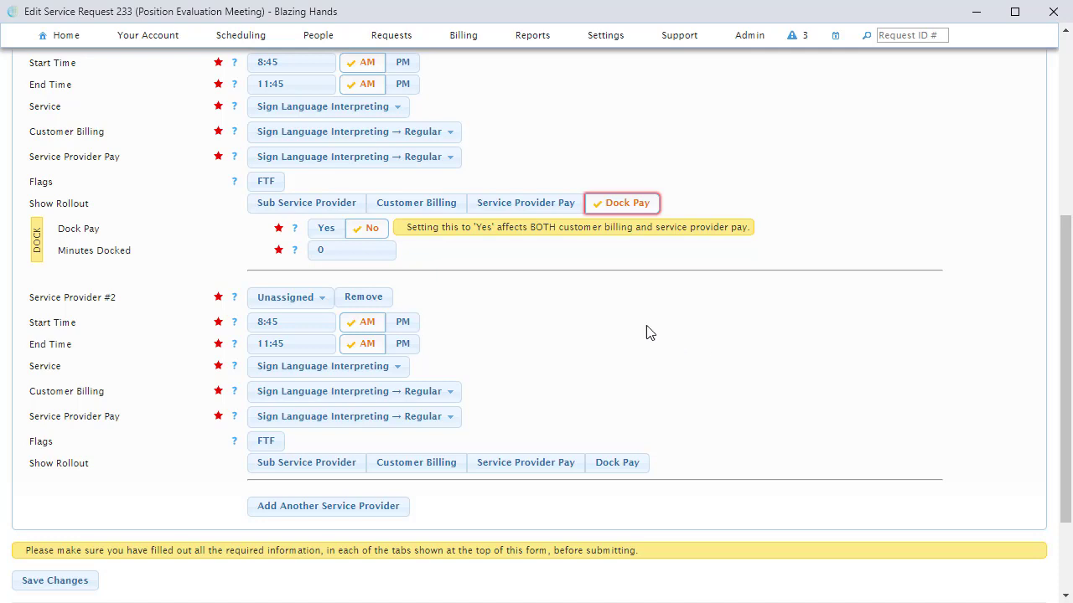
pyautogui.click(326, 231)
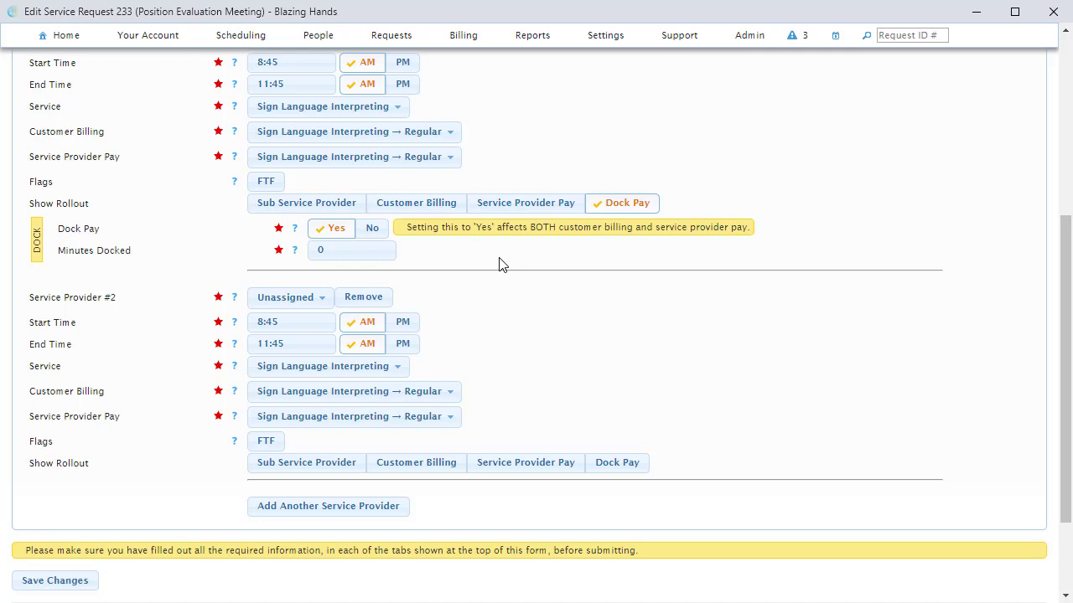
pyautogui.click(377, 253)
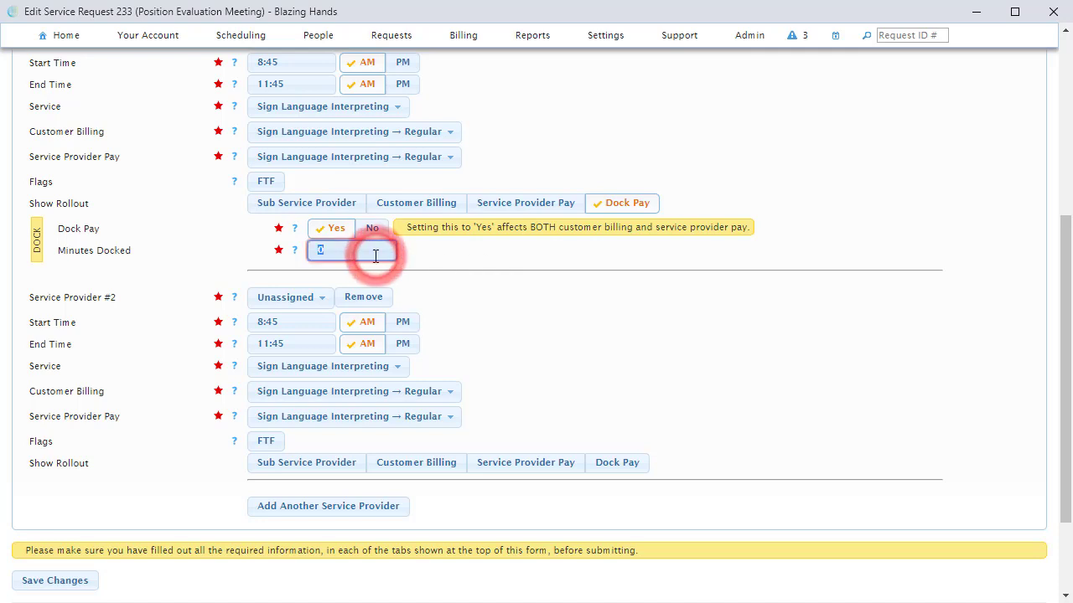
pyautogui.write('18')
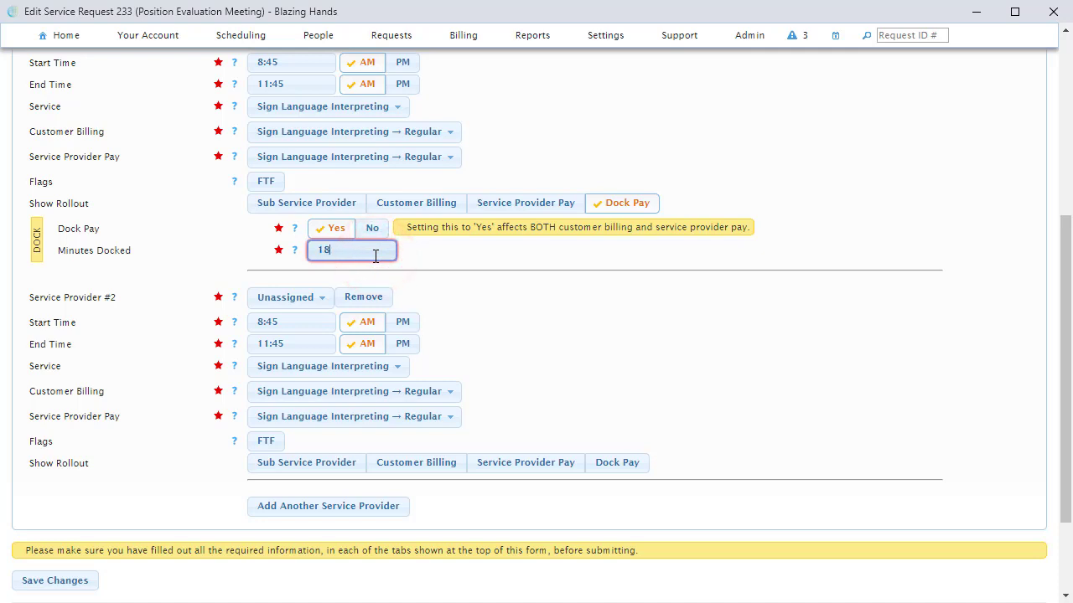
pyautogui.click(482, 254)
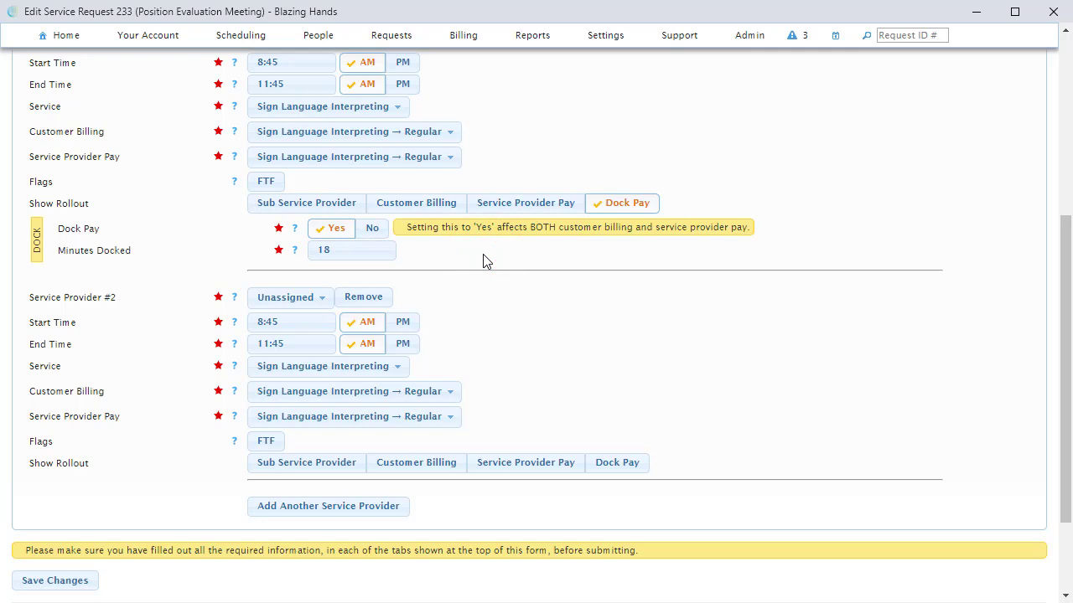